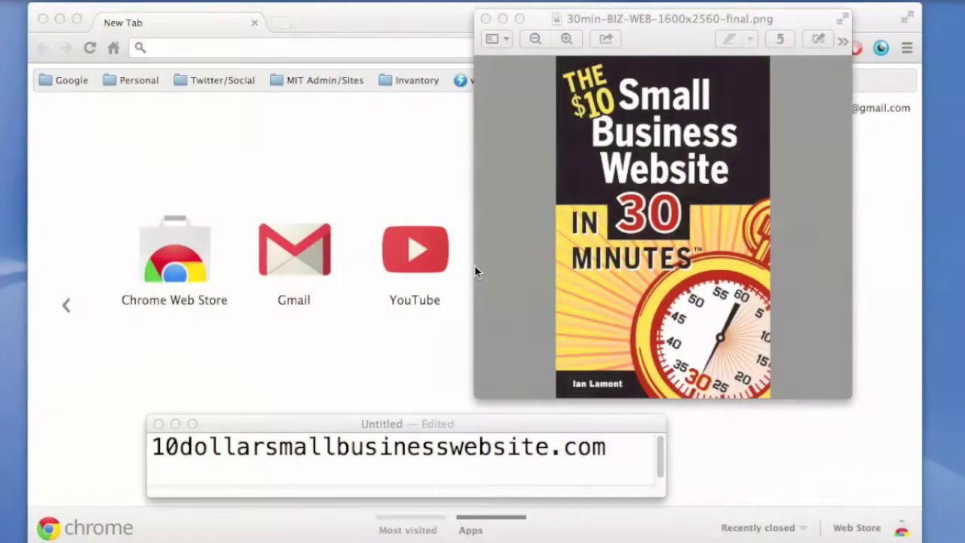
- Switch to Chrome, go to the Blogger dashboard and open the Main Street Treats blog's overview
{"action": "key", "text": "XF86MonBrightnessUp"}
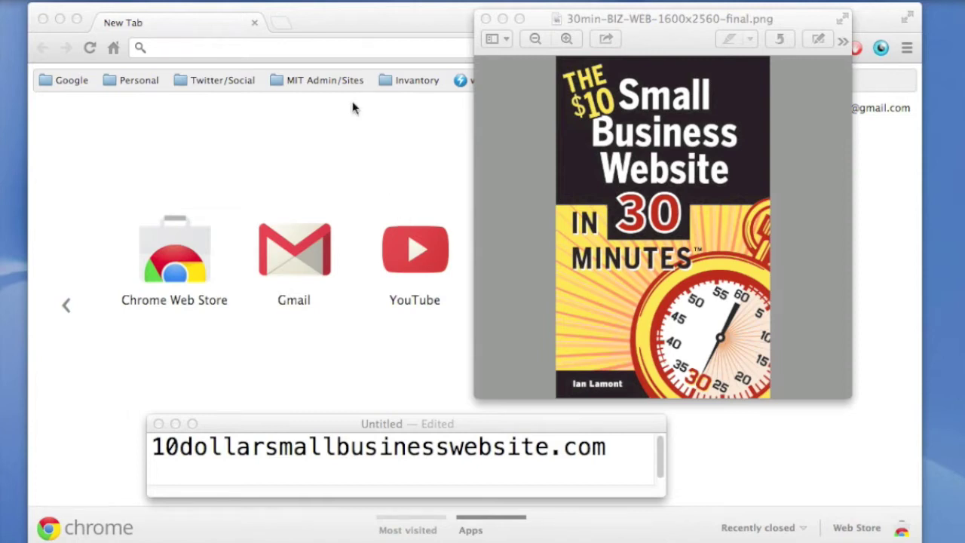
{"action": "left_click", "coordinate": [331, 27]}
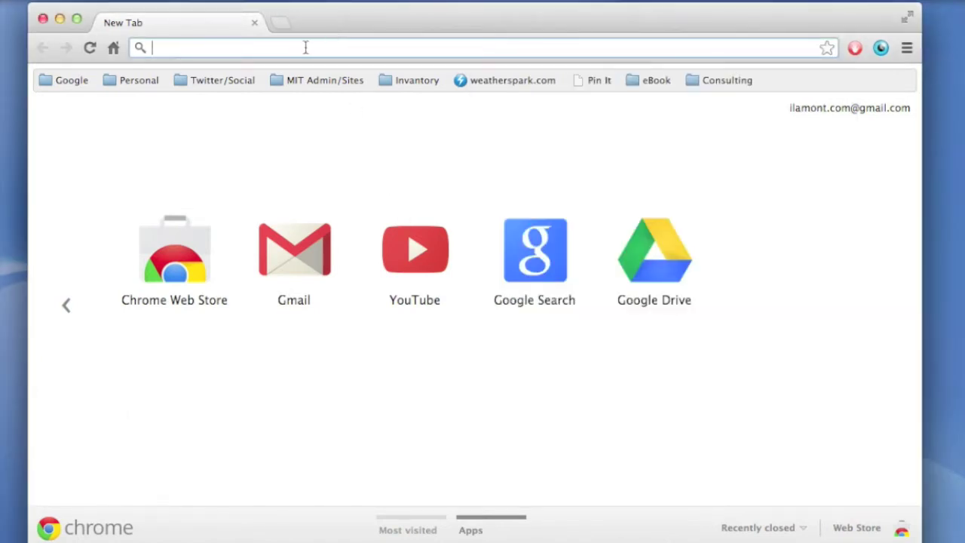
{"action": "type", "text": "blog"}
{"action": "key", "text": "Return"}
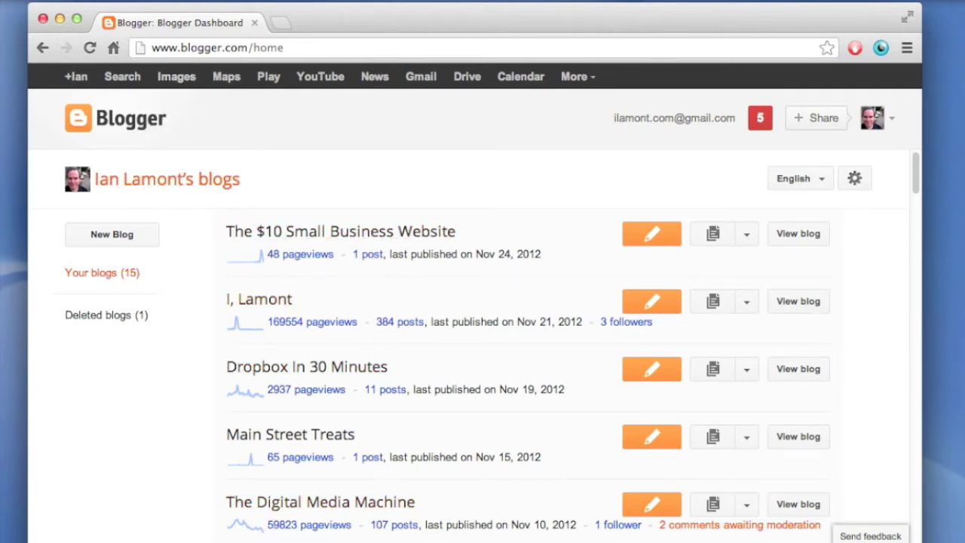
{"action": "left_click", "coordinate": [257, 437]}
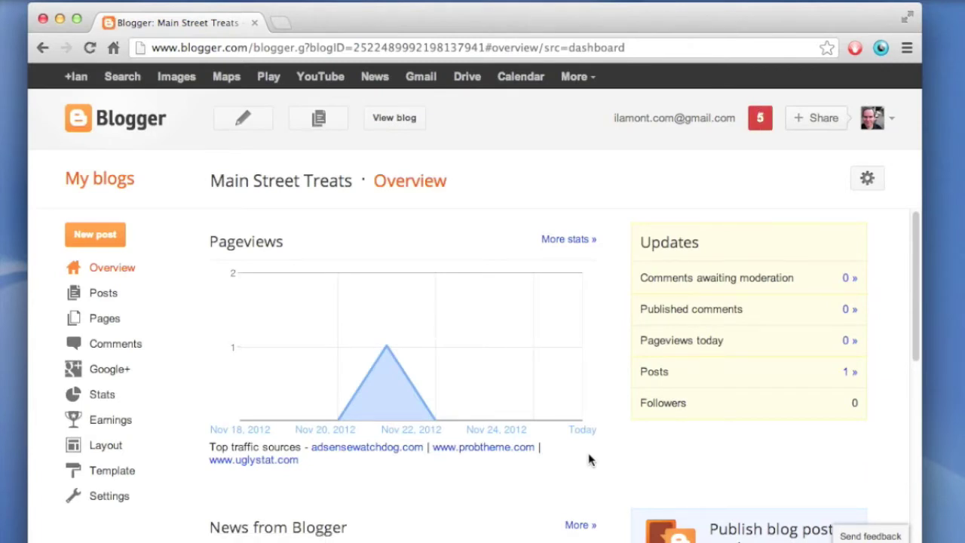
- View the live Main Street Treats blog, including its home page, Our Treats page and web address, and close it
{"action": "left_click", "coordinate": [388, 121]}
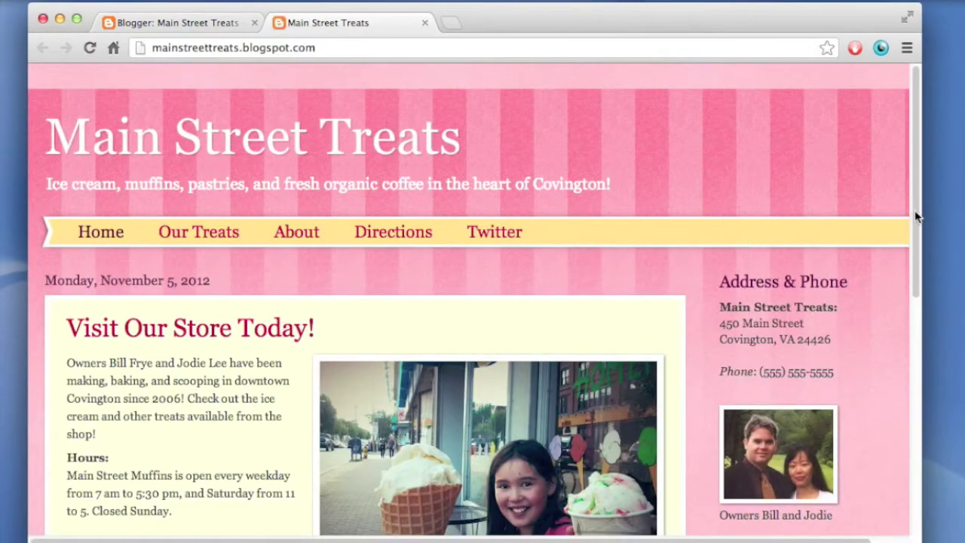
{"action": "left_click_drag", "start_coordinate": [915, 215], "coordinate": [911, 275]}
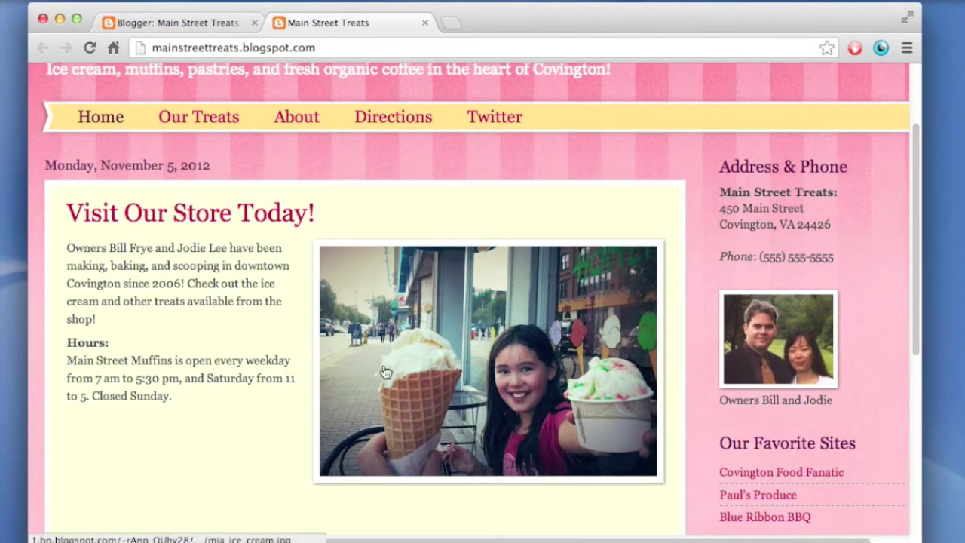
{"action": "left_click", "coordinate": [208, 126]}
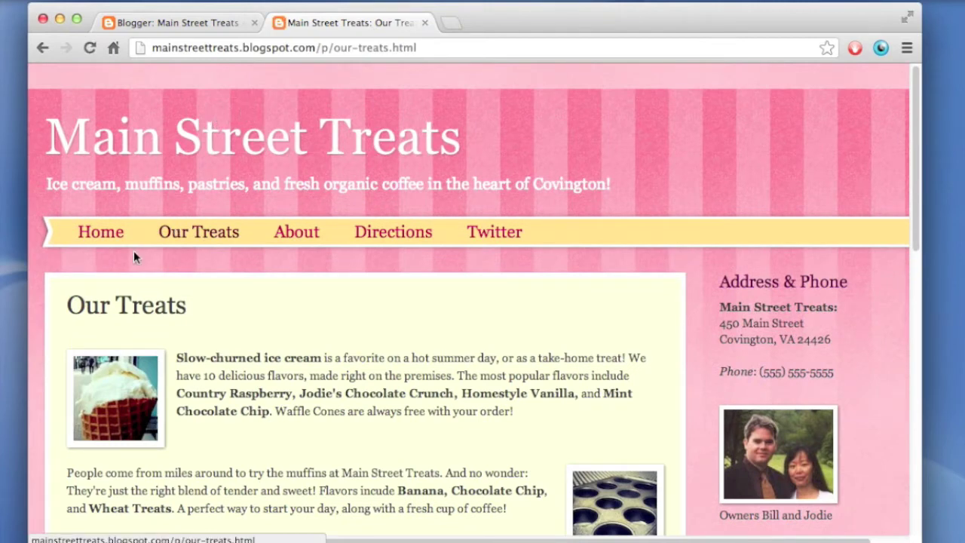
{"action": "left_click", "coordinate": [104, 239]}
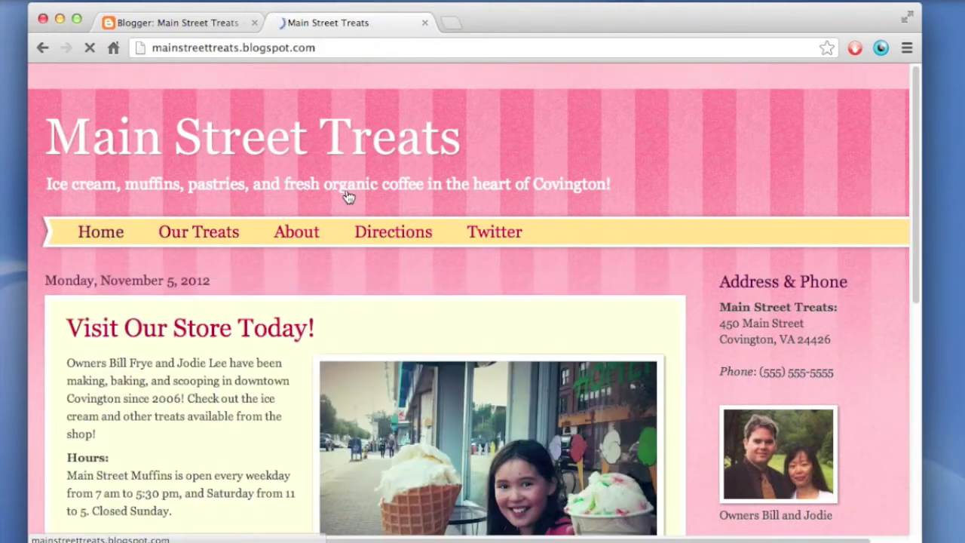
{"action": "double_click", "coordinate": [181, 48]}
{"action": "triple_click", "coordinate": [215, 48]}
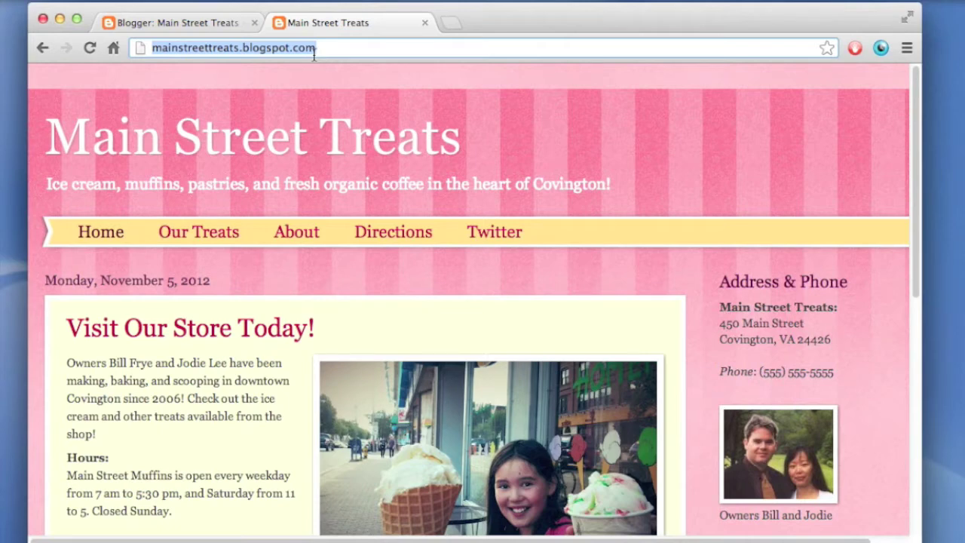
{"action": "left_click", "coordinate": [425, 23]}
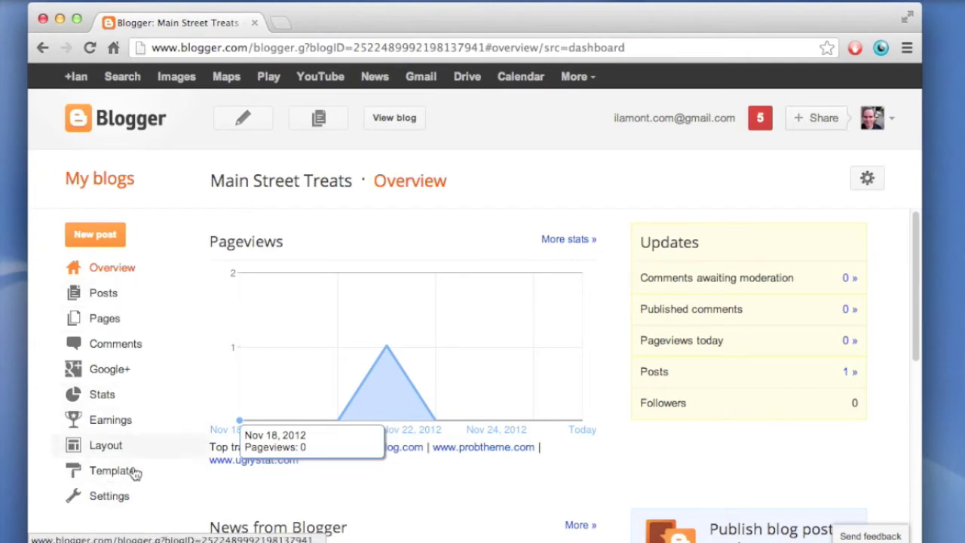
- Start adding a custom domain in the blog's basic settings and check the availability of mainstreettreats.com
{"action": "left_click", "coordinate": [117, 499]}
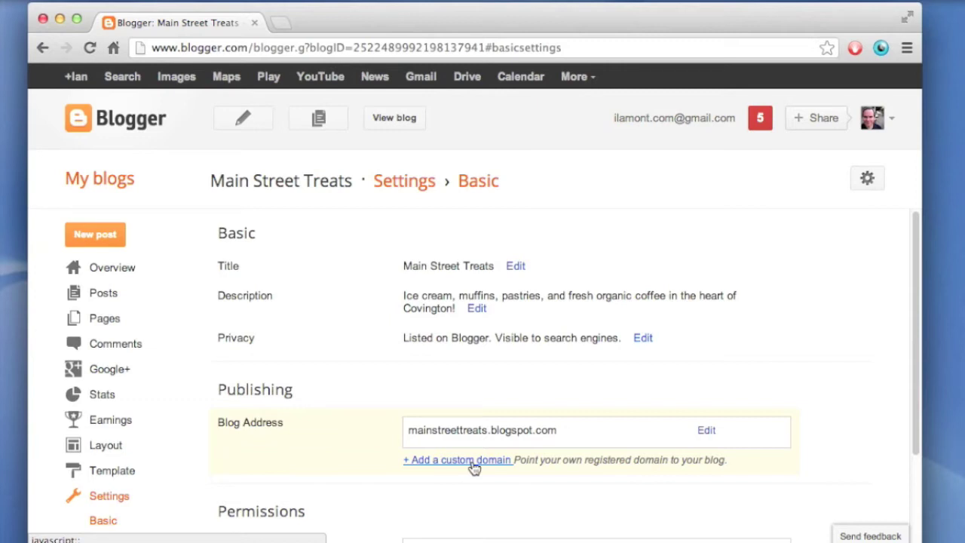
{"action": "left_click", "coordinate": [473, 467]}
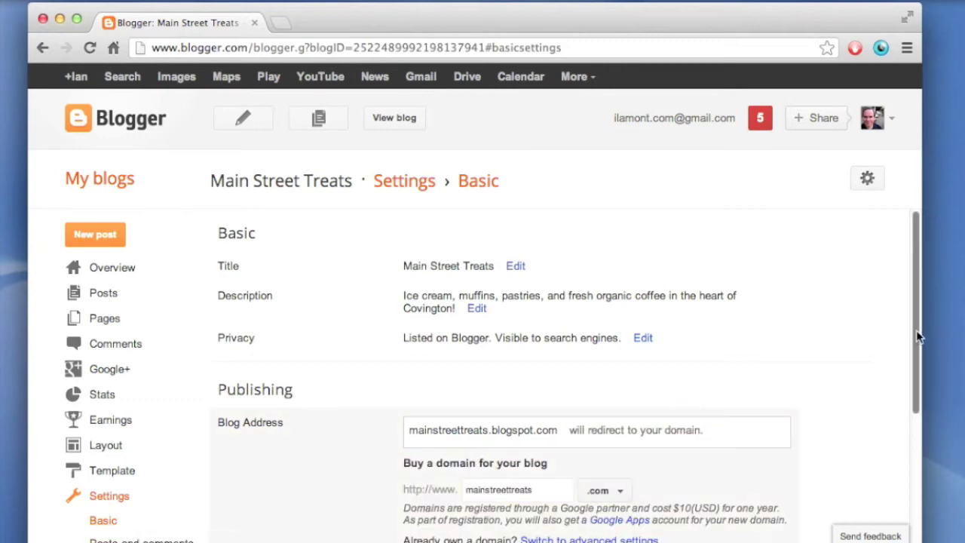
{"action": "left_click_drag", "start_coordinate": [918, 337], "coordinate": [924, 422]}
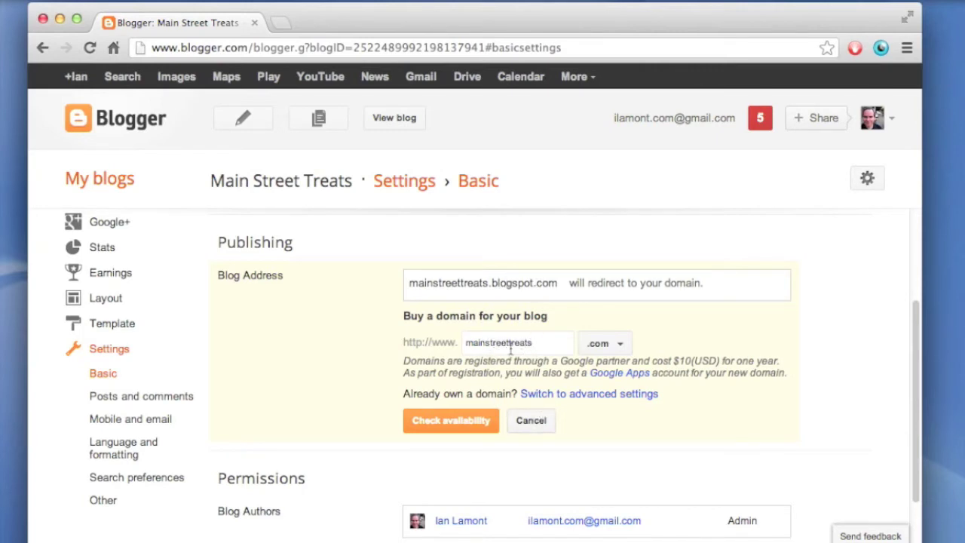
{"action": "left_click", "coordinate": [623, 344]}
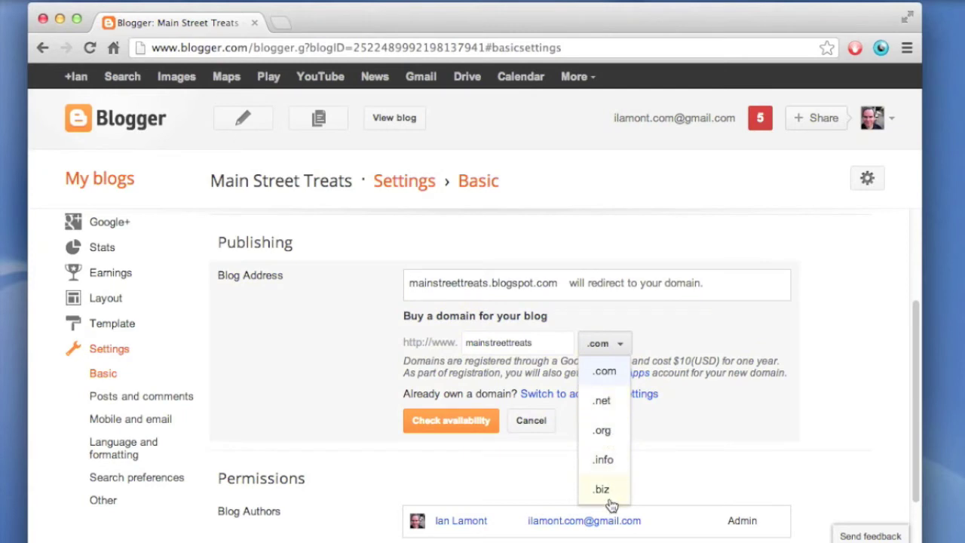
{"action": "left_click", "coordinate": [534, 342]}
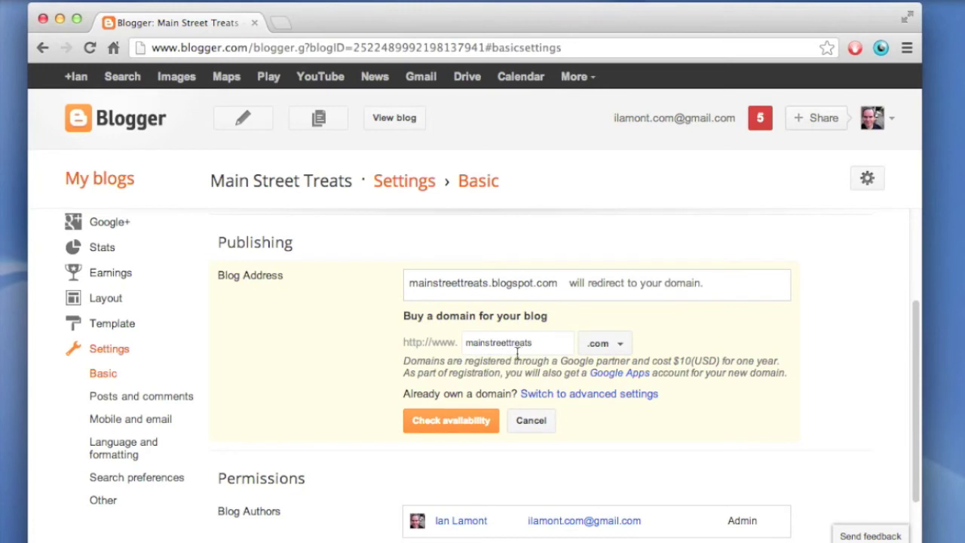
{"action": "left_click", "coordinate": [466, 427]}
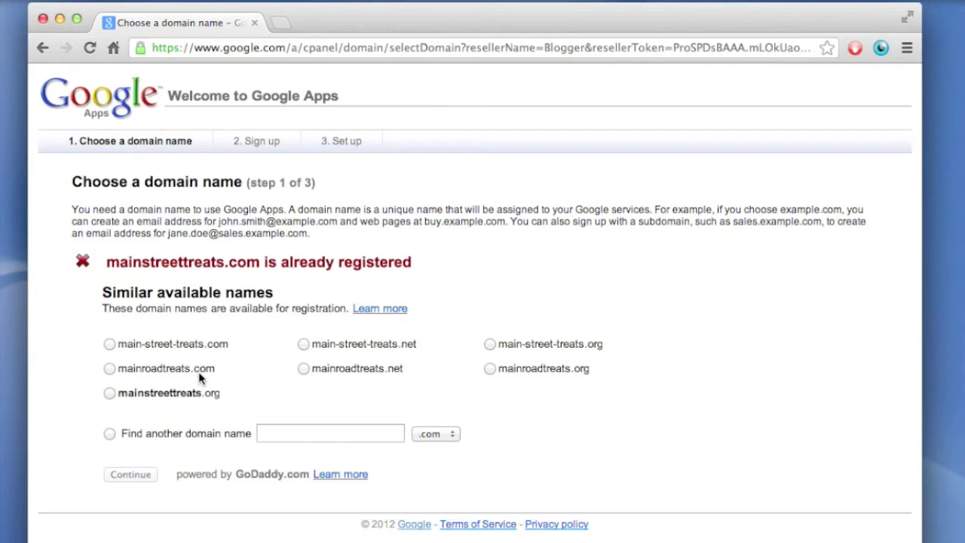
- Look up mainsttreats.com as another domain name and continue to its registration
{"action": "left_click", "coordinate": [110, 434]}
{"action": "left_click", "coordinate": [281, 434]}
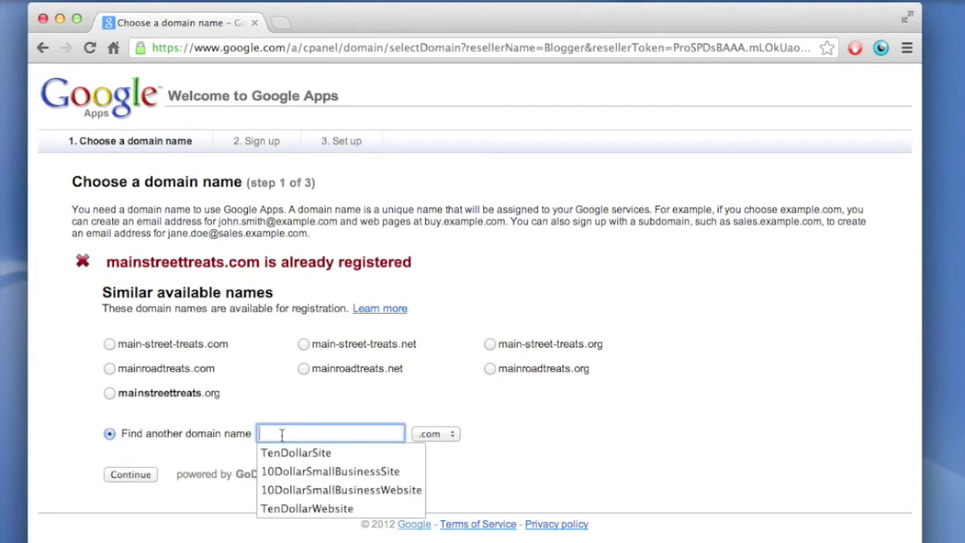
{"action": "type", "text": "mainstr"}
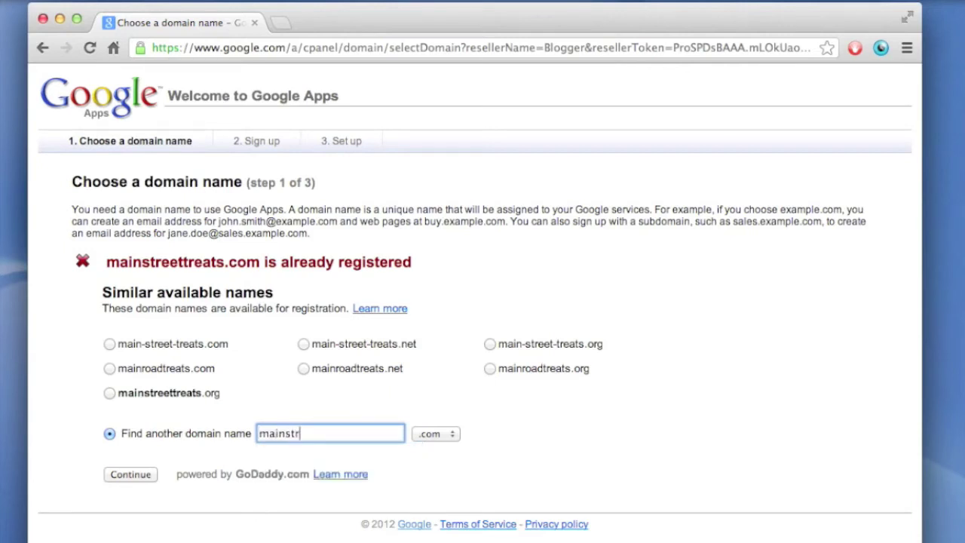
{"action": "key", "text": "BackSpace"}
{"action": "type", "text": "treats"}
{"action": "left_click", "coordinate": [138, 480]}
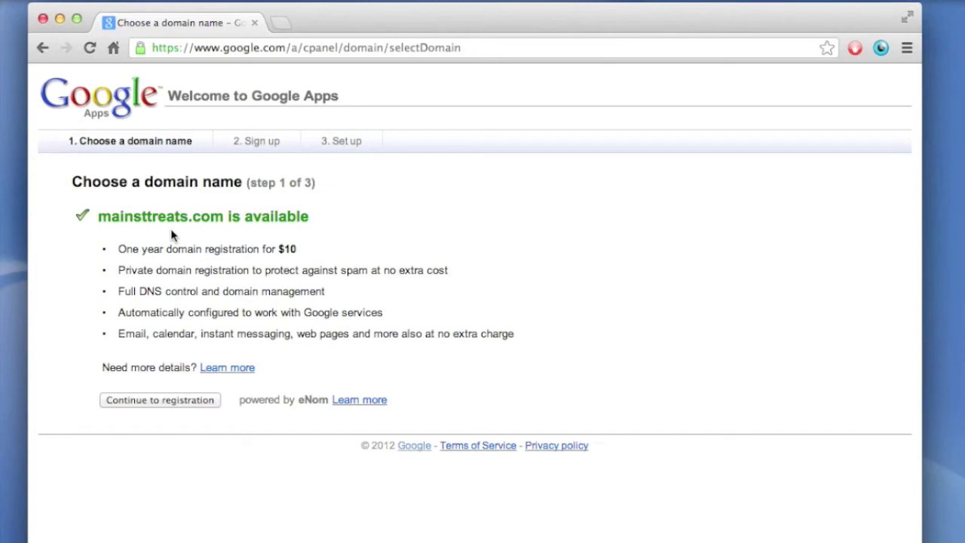
{"action": "left_click", "coordinate": [176, 401]}
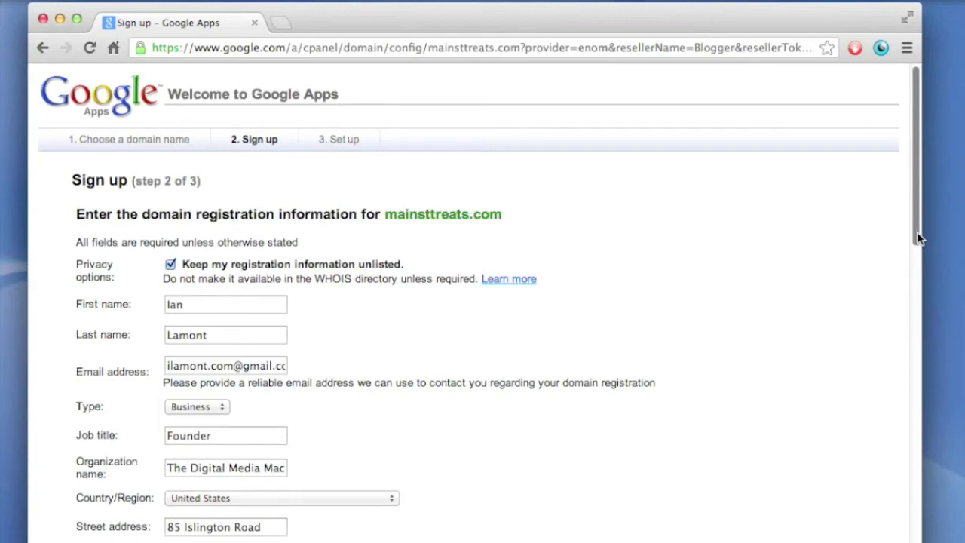
- Review the prefilled domain registration details, including the privacy option and contact email address
{"action": "scroll", "coordinate": [916, 233], "scroll_direction": "down", "scroll_amount": 3}
{"action": "scroll", "coordinate": [909, 237], "scroll_direction": "up", "scroll_amount": 2}
{"action": "scroll", "coordinate": [906, 239], "scroll_direction": "up", "scroll_amount": 1}
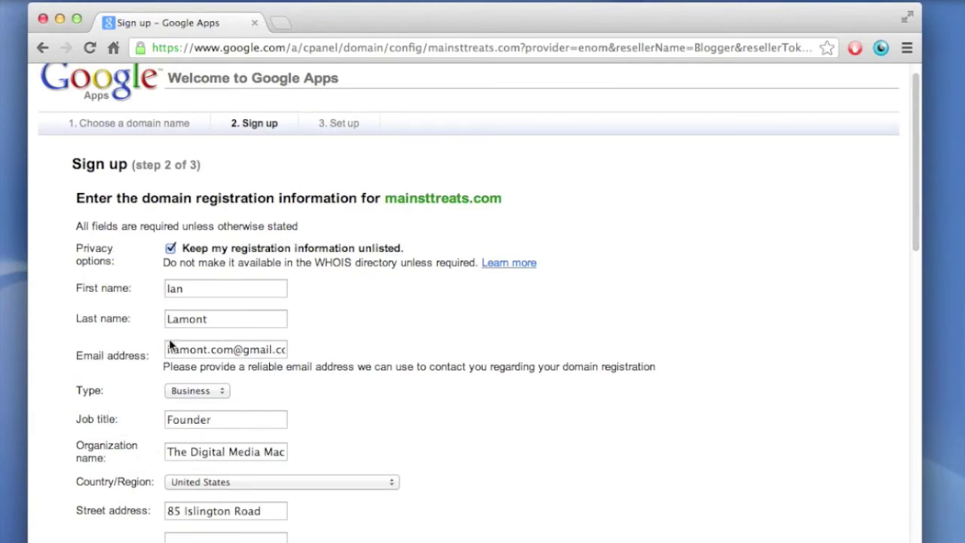
{"action": "triple_click", "coordinate": [213, 349]}
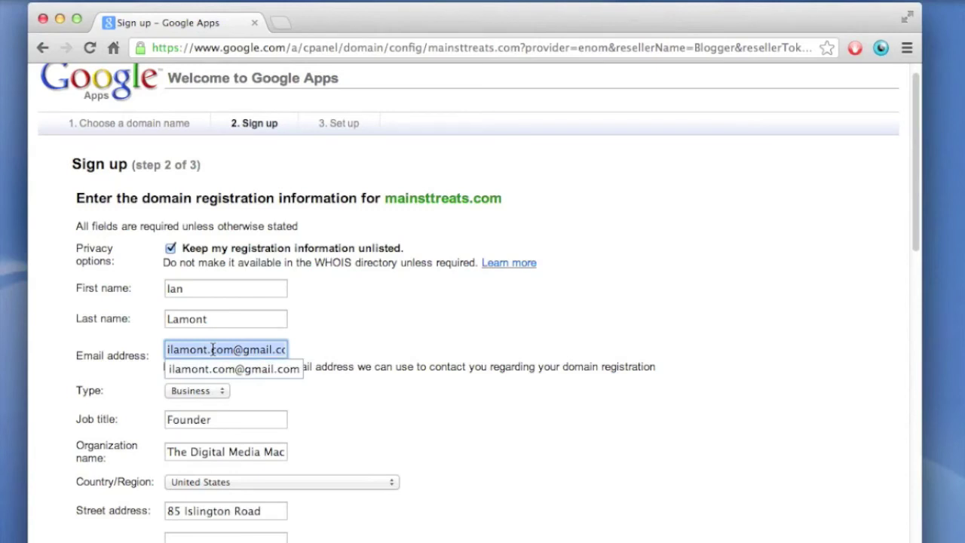
{"action": "left_click", "coordinate": [354, 340]}
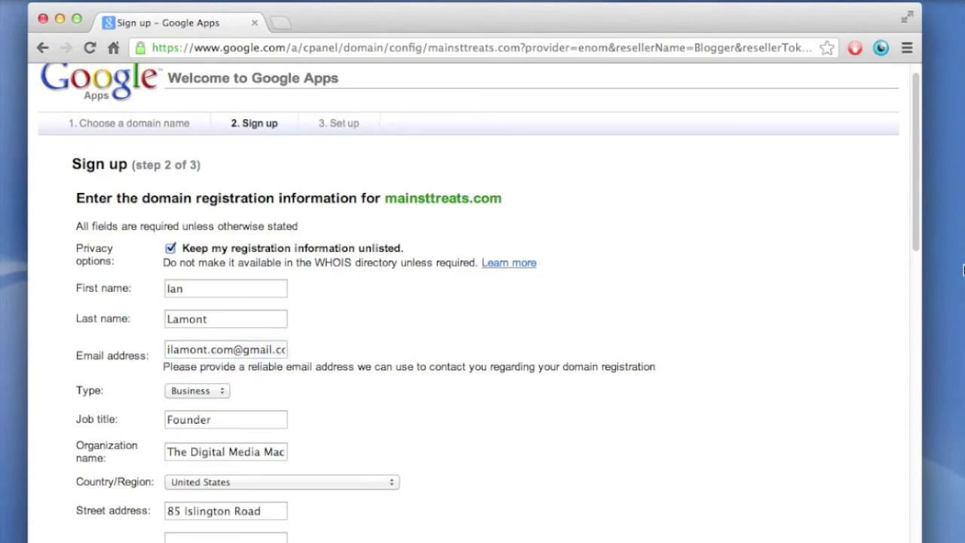
- Confirm having read the eNom Universal Terms of Service in the registration form
{"action": "left_click_drag", "start_coordinate": [916, 237], "coordinate": [913, 483]}
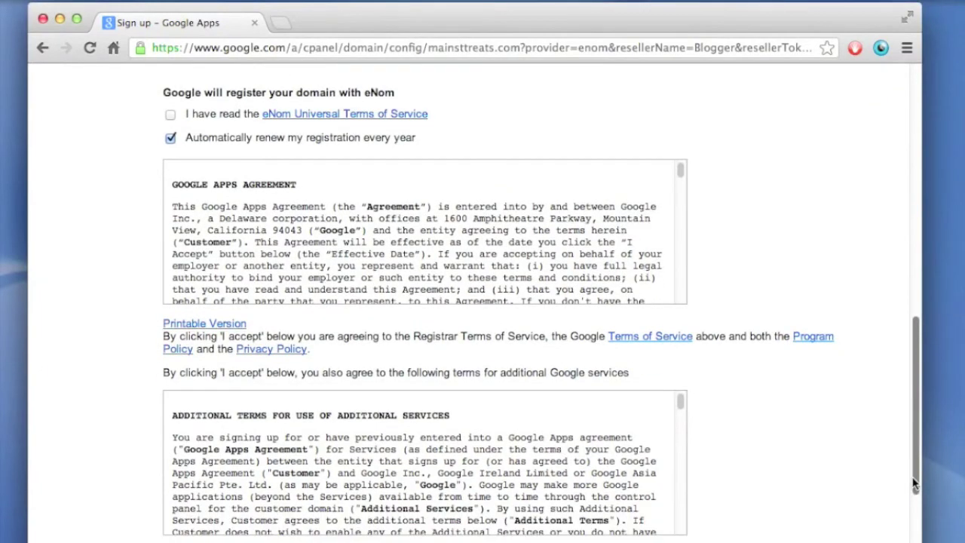
{"action": "left_click_drag", "start_coordinate": [914, 485], "coordinate": [908, 469]}
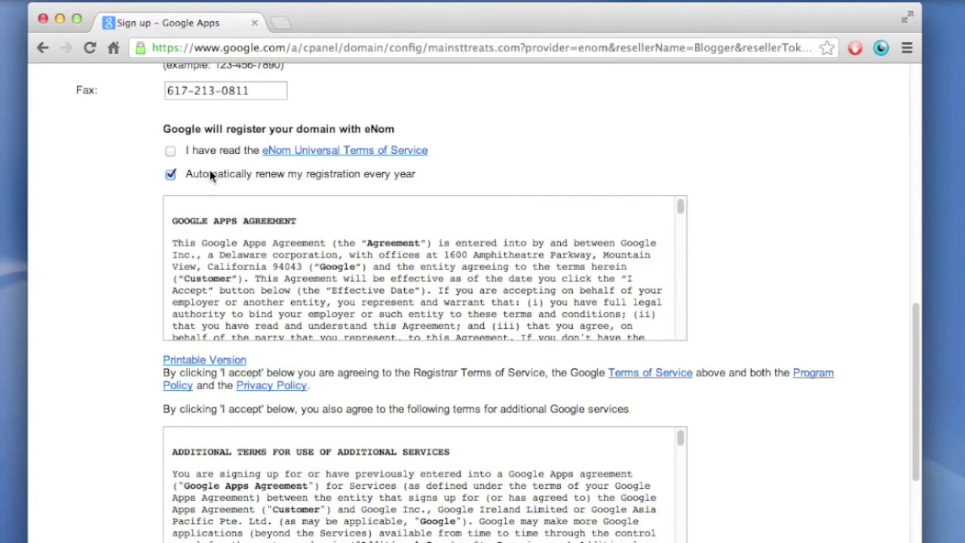
{"action": "left_click", "coordinate": [172, 152]}
- Look through the Google Apps agreement and the additional service terms on the sign-up page
{"action": "mouse_move", "coordinate": [914, 352]}
{"action": "left_mouse_down"}
{"action": "mouse_move", "coordinate": [914, 293]}
{"action": "mouse_move", "coordinate": [913, 362]}
{"action": "left_mouse_up"}
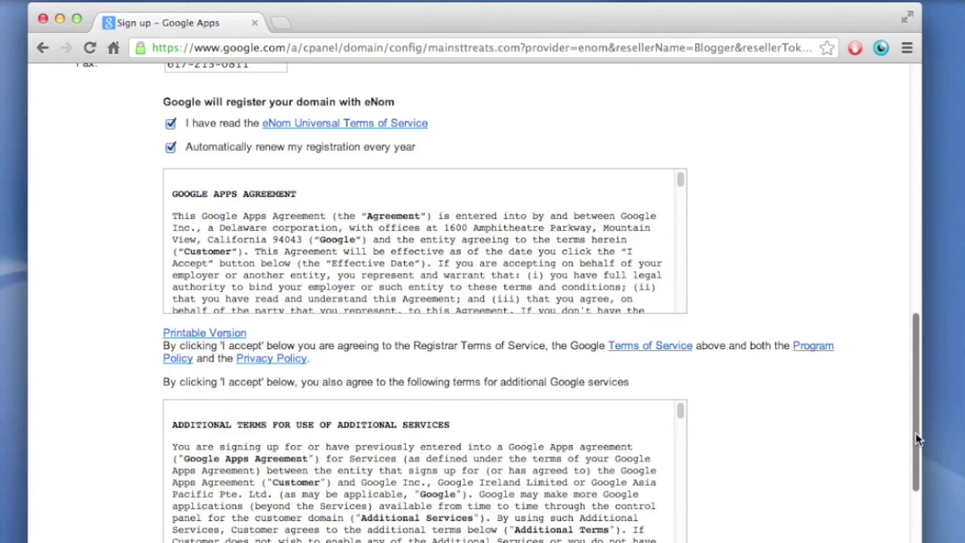
{"action": "left_click_drag", "start_coordinate": [916, 439], "coordinate": [930, 495]}
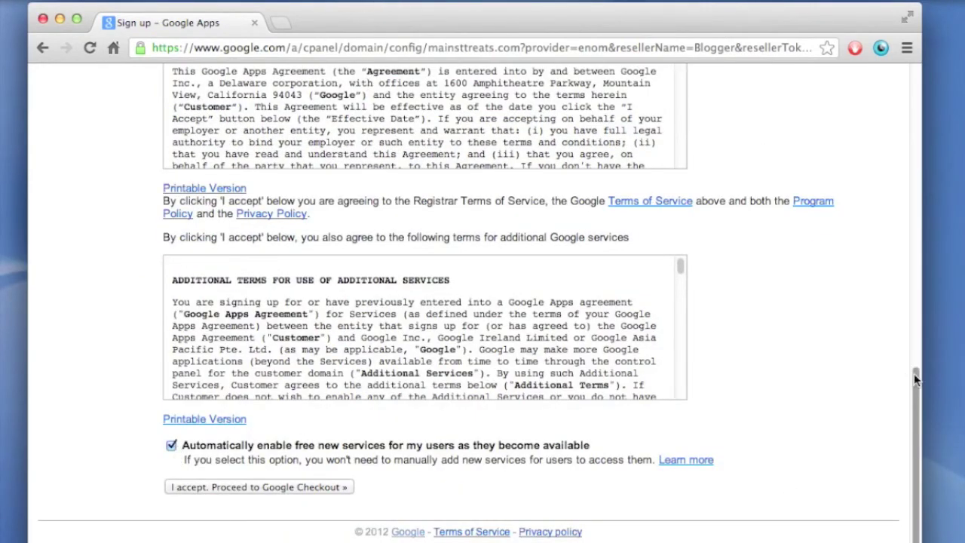
{"action": "scroll", "coordinate": [918, 380], "scroll_direction": "up", "scroll_amount": 1}
{"action": "left_click_drag", "start_coordinate": [918, 381], "coordinate": [915, 343]}
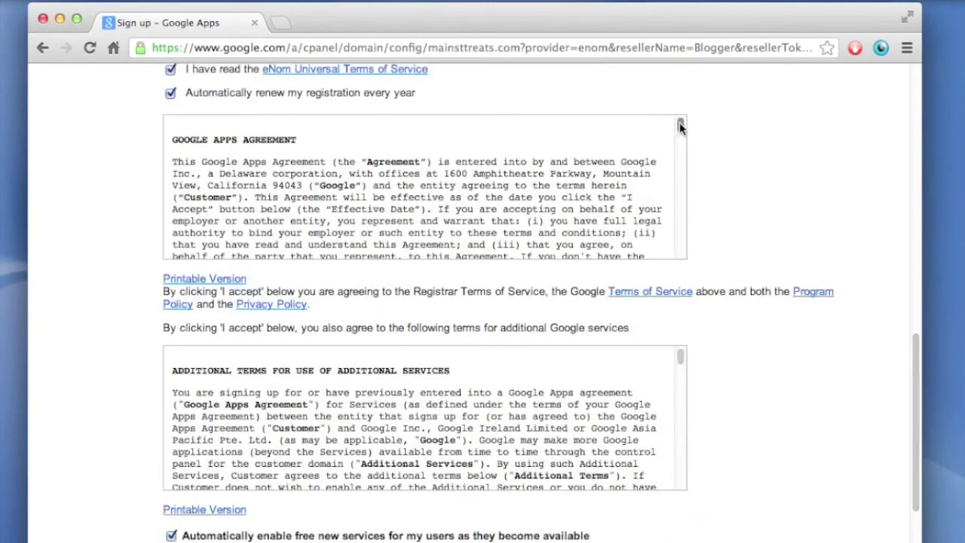
{"action": "left_click_drag", "start_coordinate": [681, 124], "coordinate": [679, 153]}
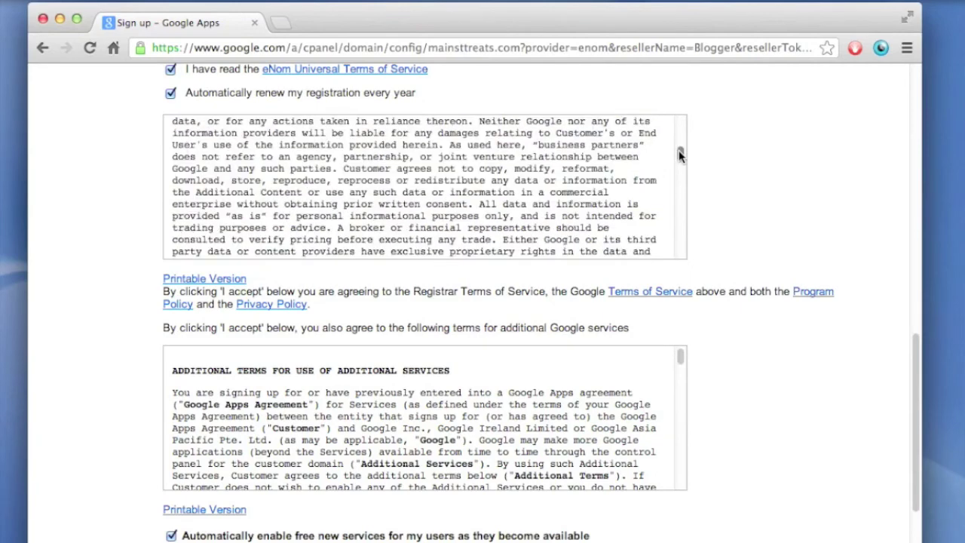
{"action": "left_click_drag", "start_coordinate": [679, 153], "coordinate": [677, 149]}
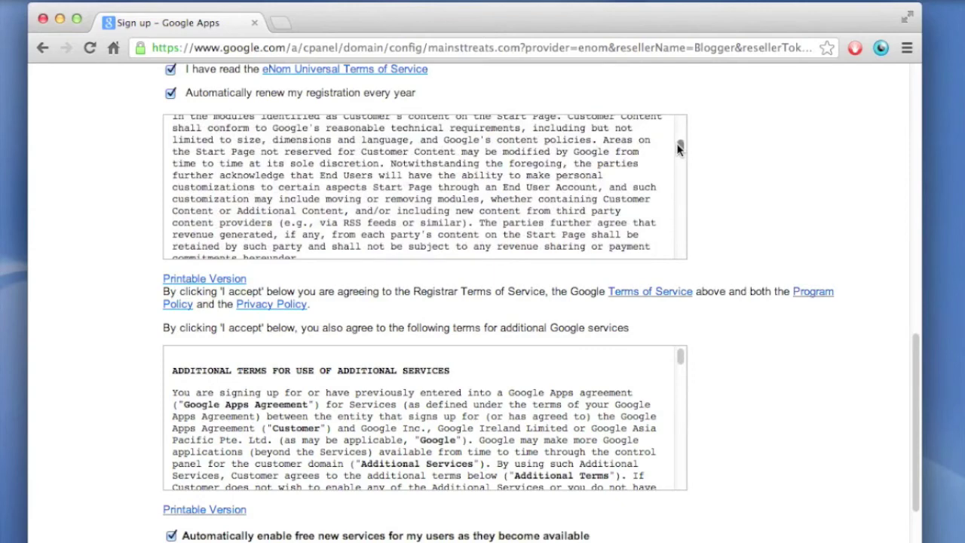
- Disable automatic enabling of free new services, accept the agreement and proceed to Google Checkout
{"action": "left_click_drag", "start_coordinate": [915, 377], "coordinate": [914, 423]}
{"action": "left_click", "coordinate": [173, 446]}
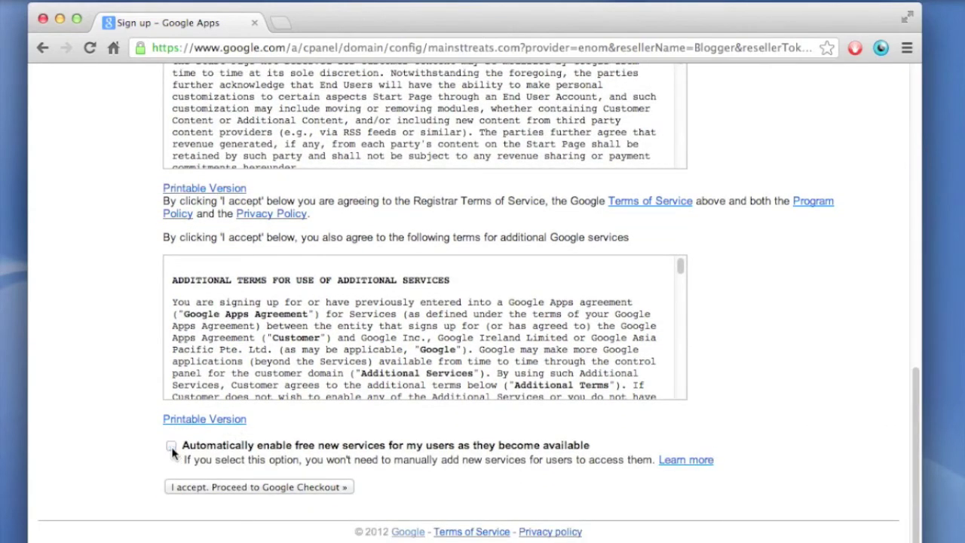
{"action": "left_click", "coordinate": [227, 486]}
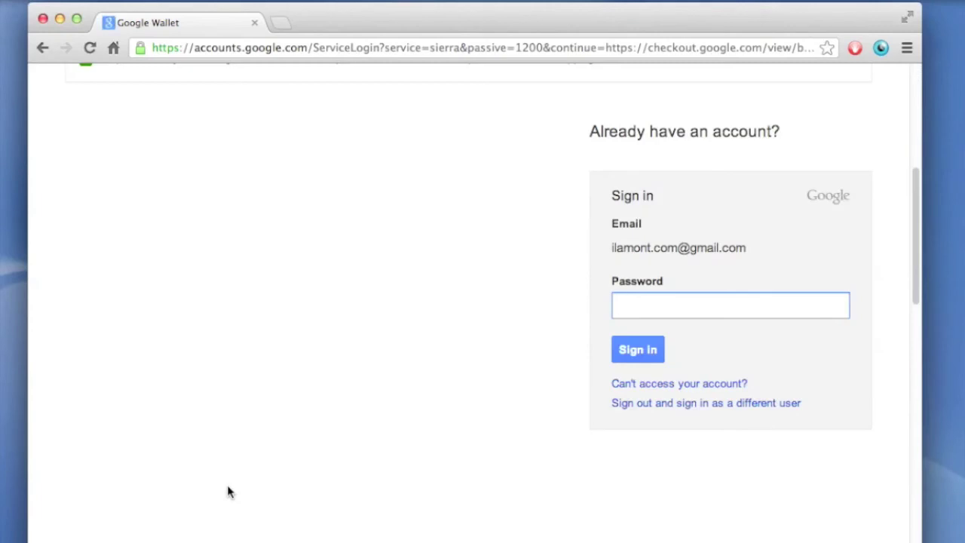
- Enter the Google account password and sign in to reach the order review
{"action": "type", "text": "•••••••••••"}
{"action": "key", "text": "Return"}
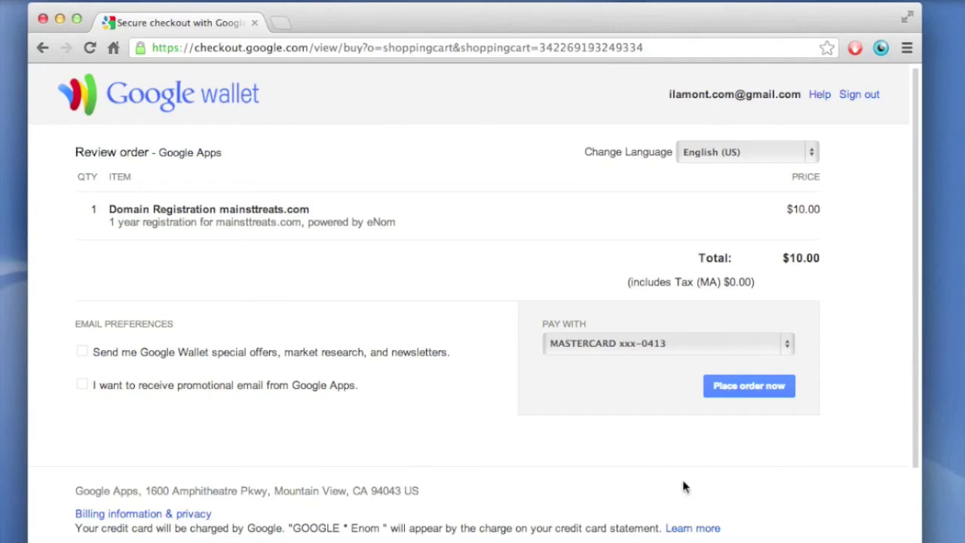
- Switch to Preview to show the book cover image, and to TextEdit to show the book's website address
{"action": "key", "text": "super+Tab"}
{"action": "key", "text": "super+Tab"}
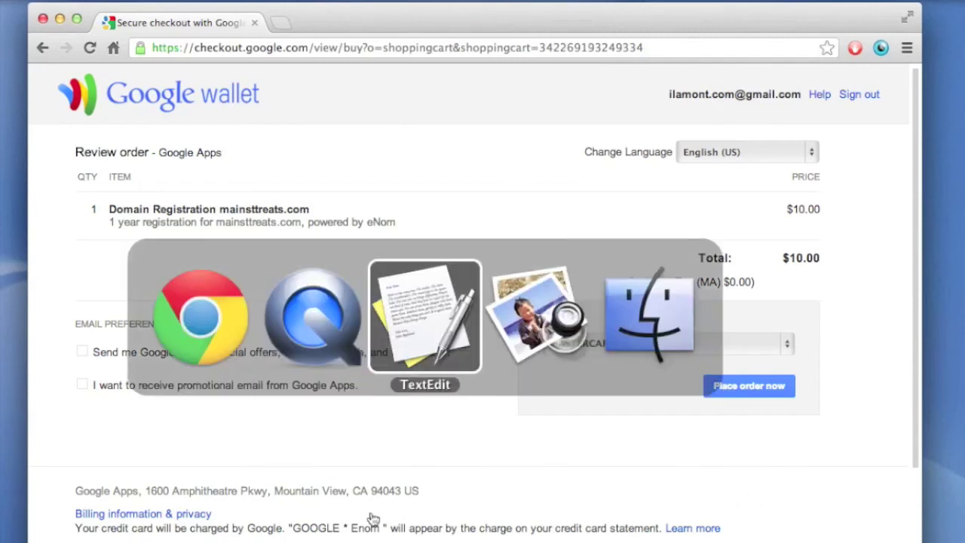
{"action": "key", "text": "super+Tab"}
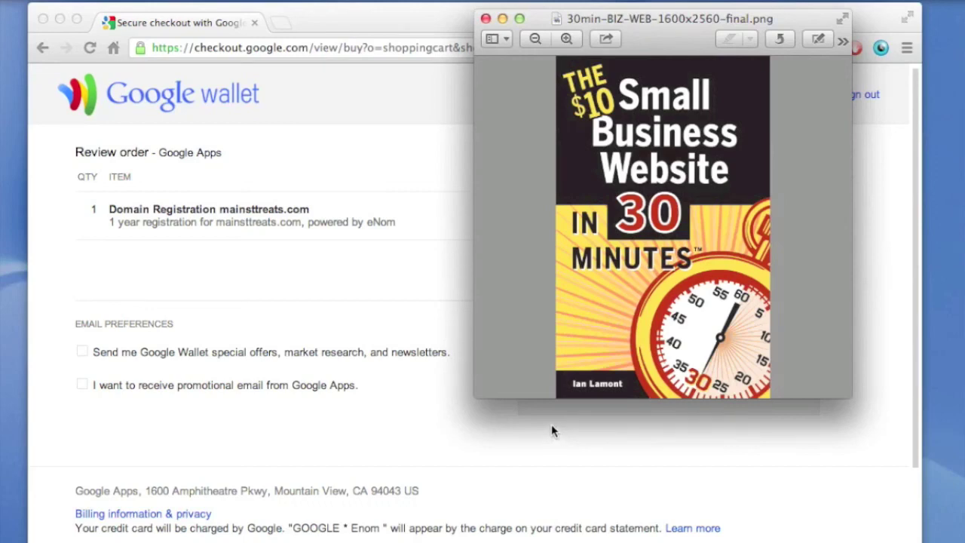
{"action": "key", "text": "super+Tab"}
{"action": "key", "text": "super+Tab"}
{"action": "key", "text": "super+Tab"}
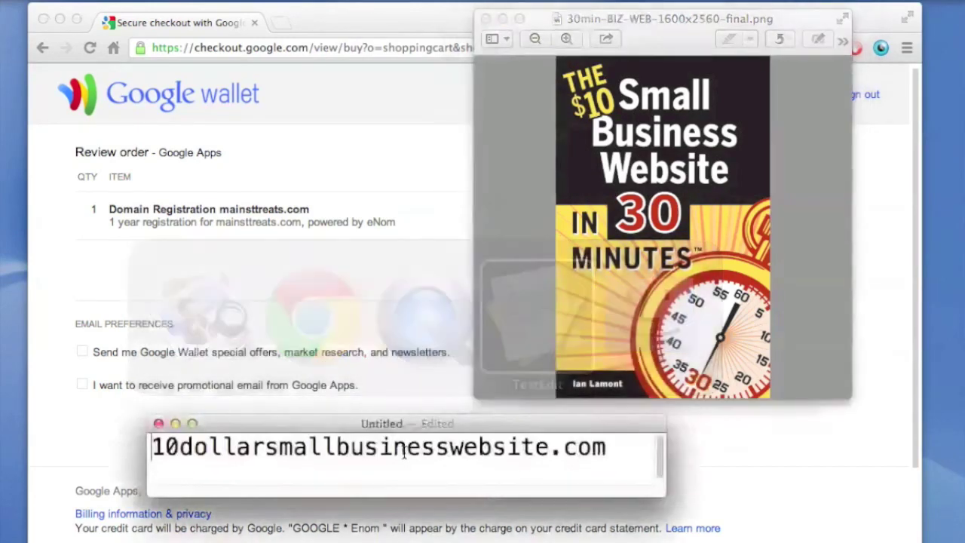